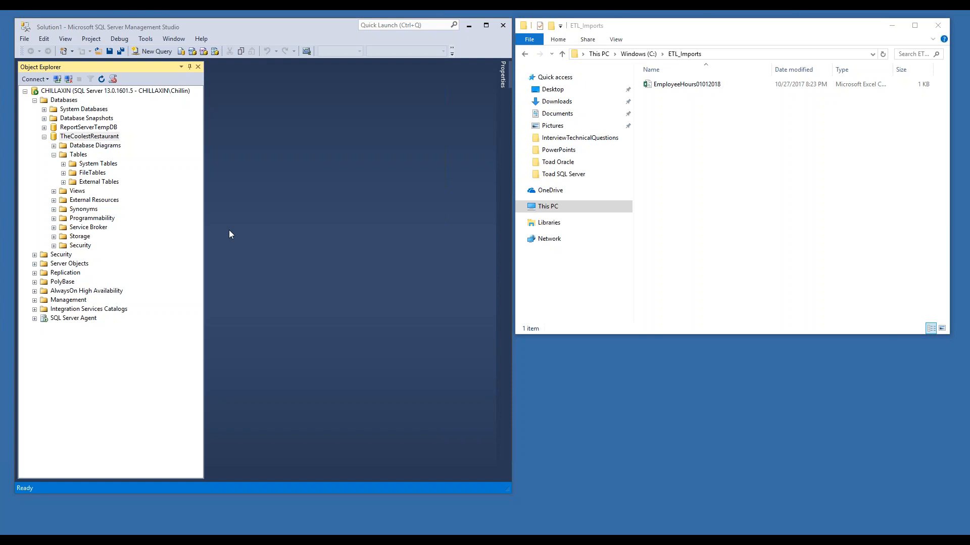
Step: Browse the TheCoolestRestaurant database and its Tables folder in Object Explorer
left_click(96, 140)
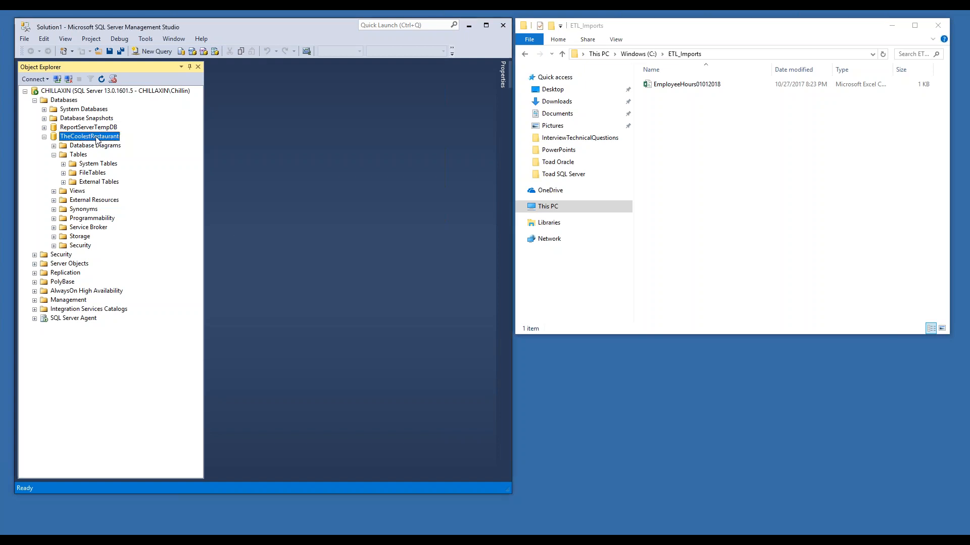
key("Escape")
left_click(82, 156)
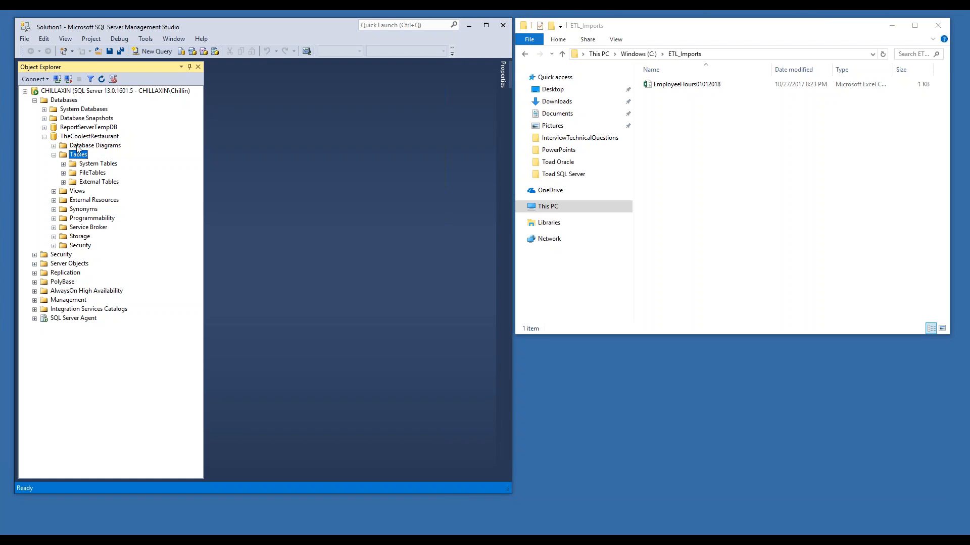
left_click(89, 137)
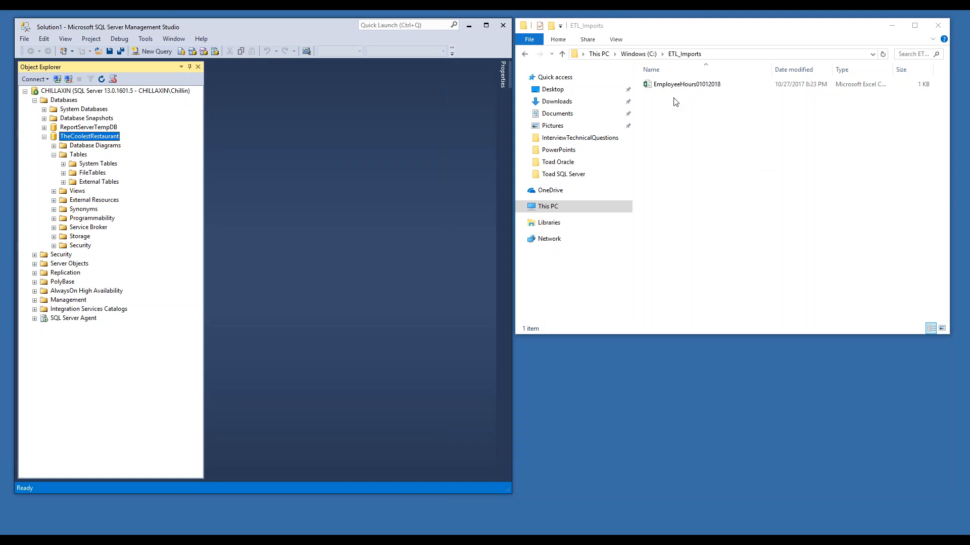
Step: Open the EmployeeHours01012018 CSV file from ETL_Imports and autofit all its columns
left_click(657, 86)
double_click(665, 86)
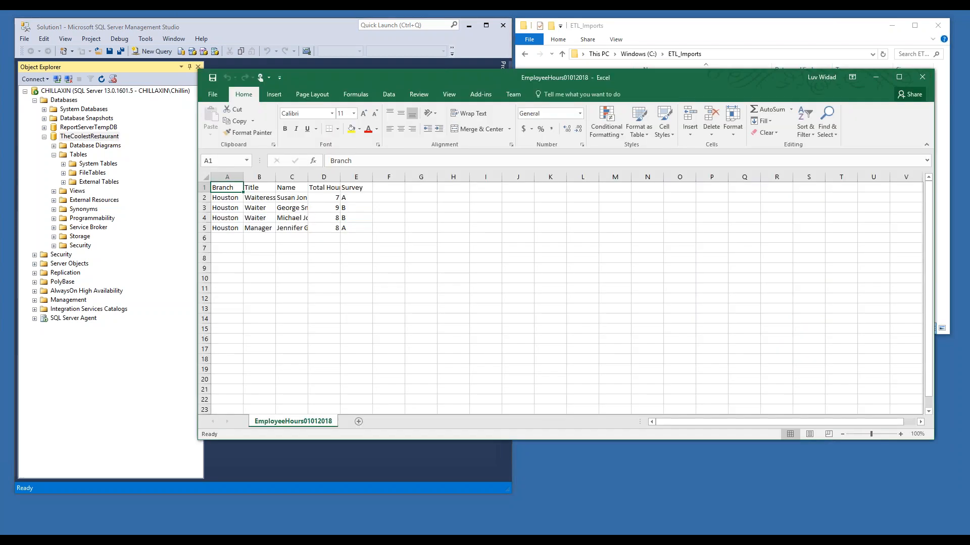
key("ctrl+a")
double_click(243, 177)
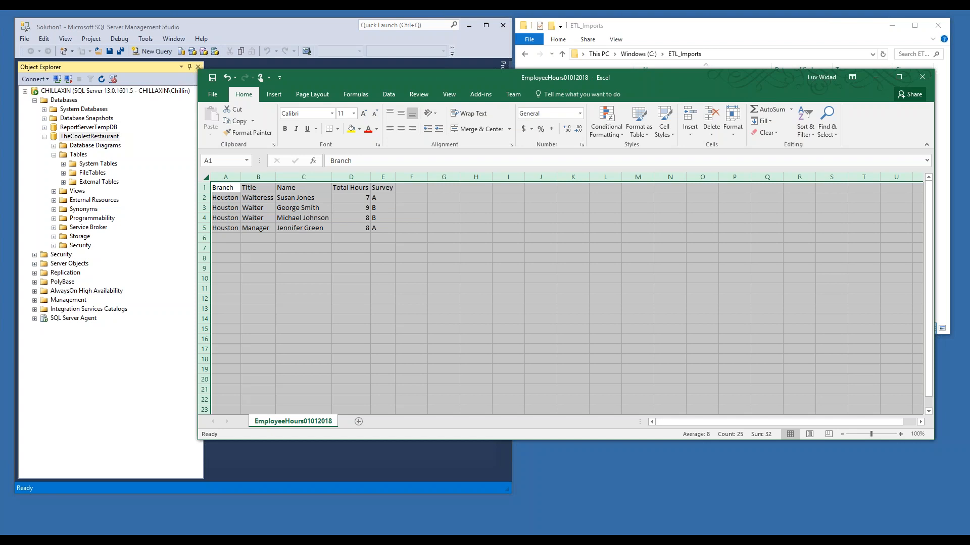
Step: Try to close the workbook with saving, then cancel the Save As dialog
left_click(922, 77)
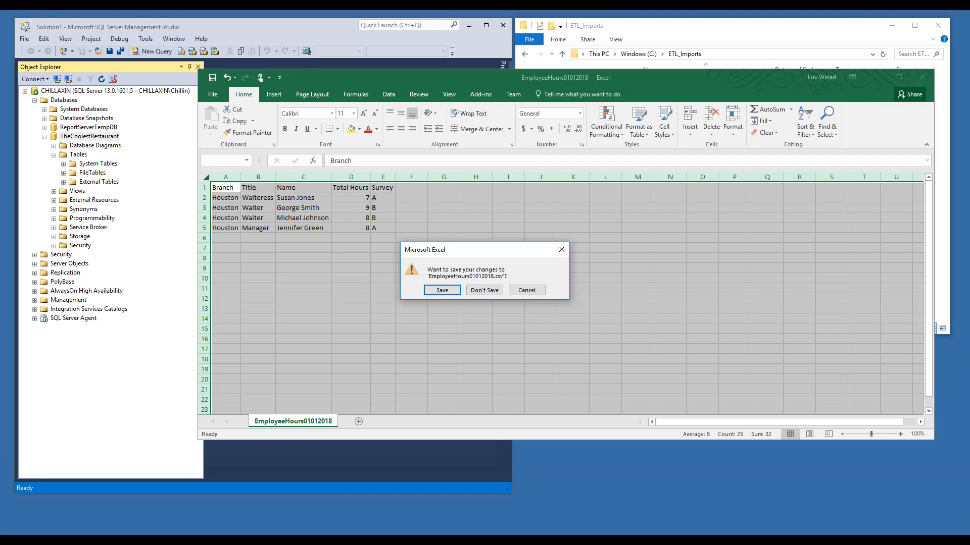
key("Return")
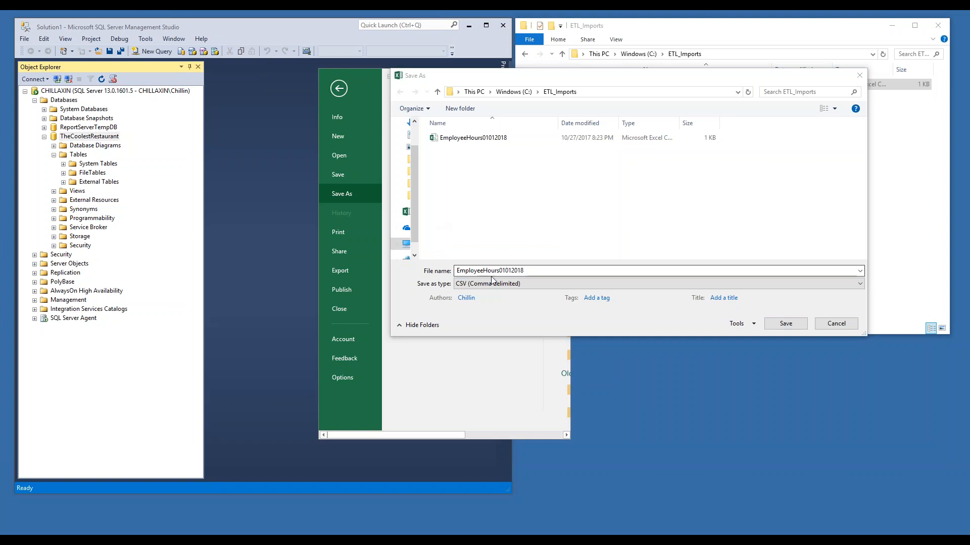
left_click(504, 285)
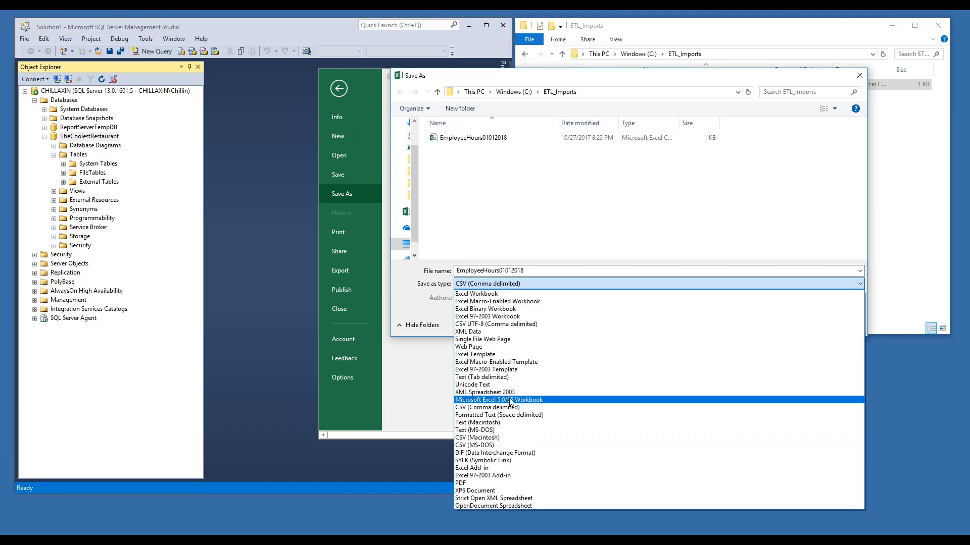
left_click(859, 75)
left_click(860, 76)
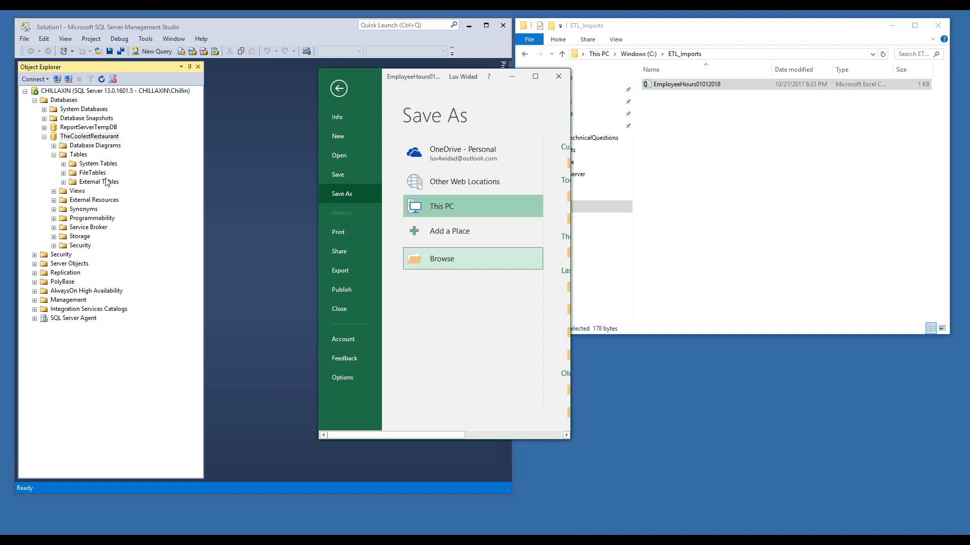
Step: Switch to Visual Studio and create a new Integration Services Project
left_click(298, 540)
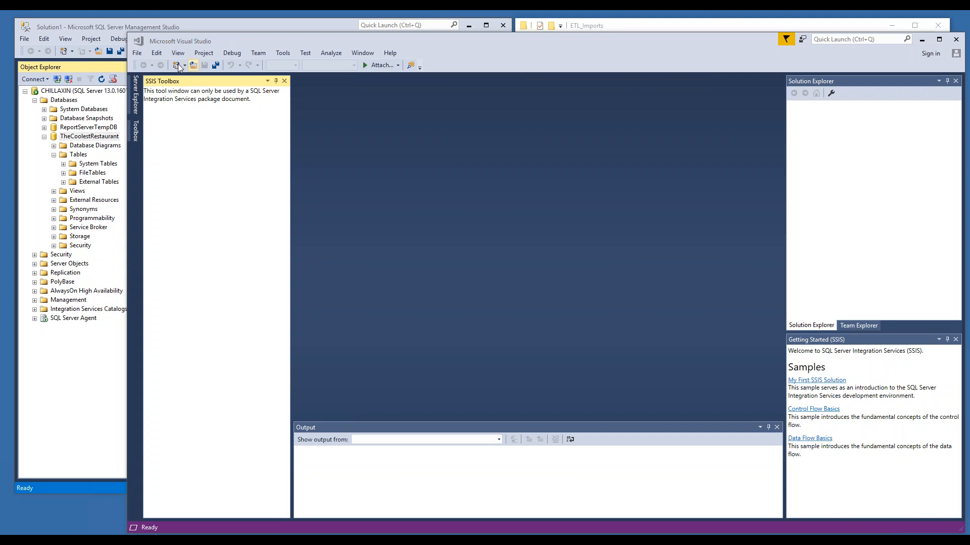
left_click(137, 55)
mouse_move(139, 66)
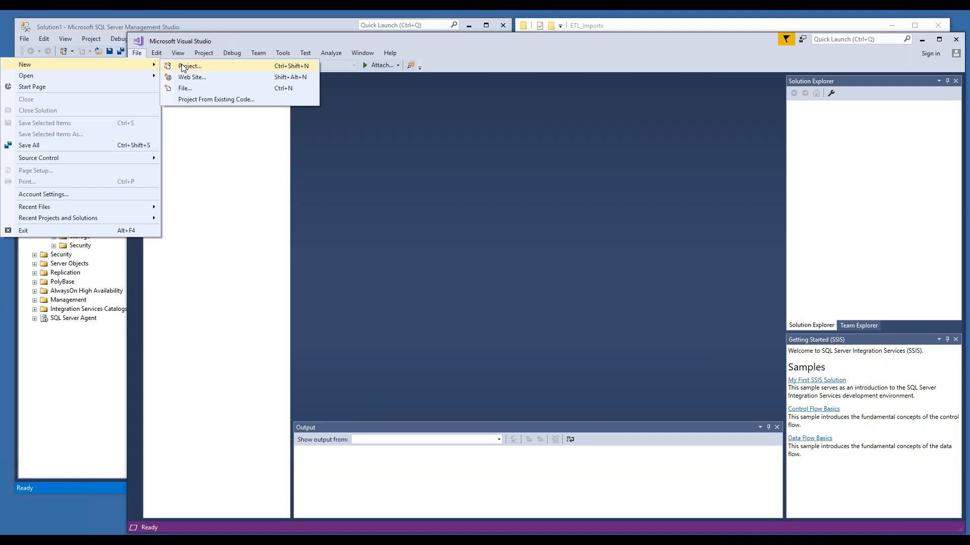
left_click(183, 67)
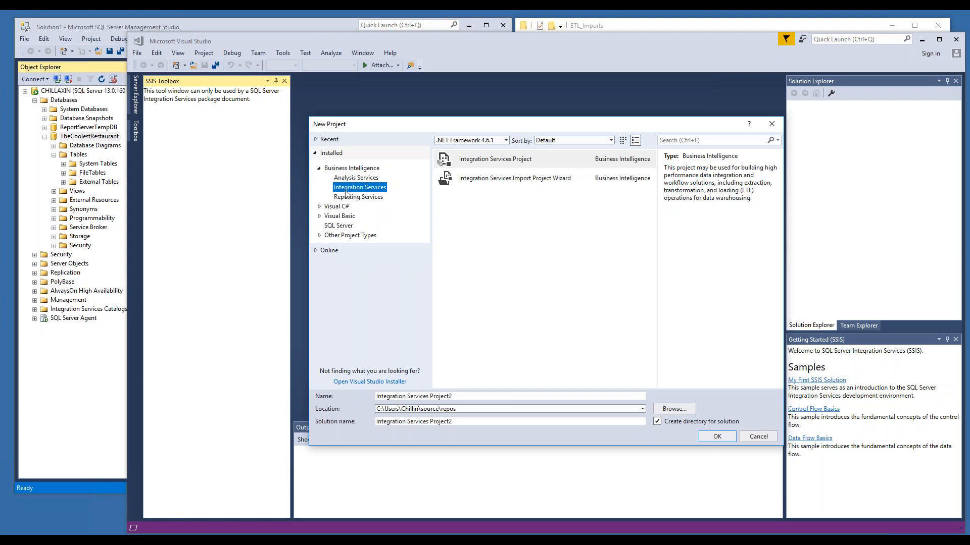
left_click(489, 163)
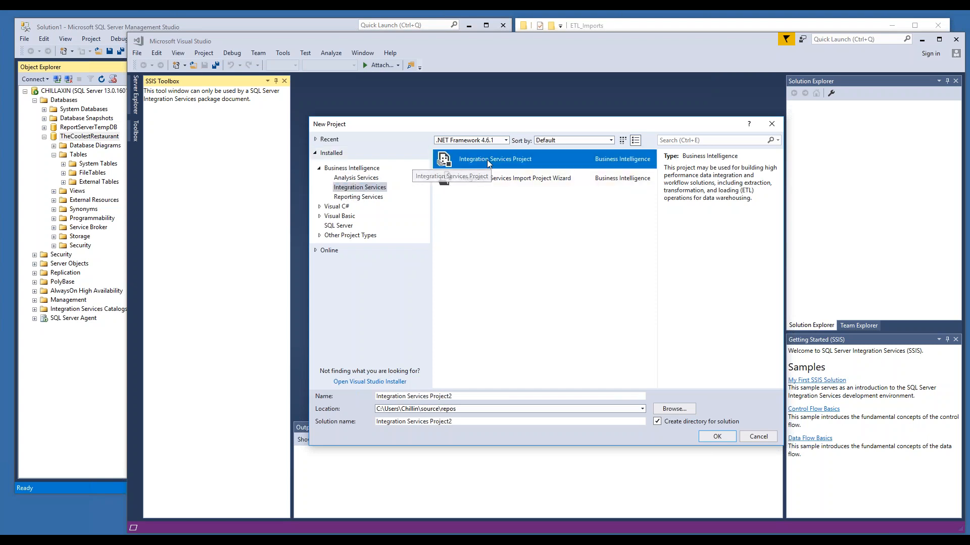
double_click(487, 160)
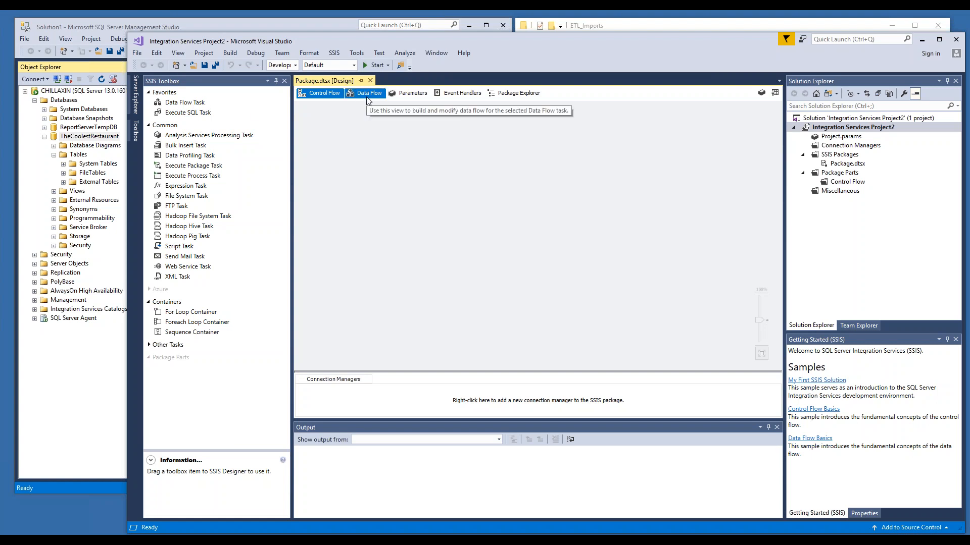
Step: Add a Data Flow Task to the control flow and open it for editing
left_click(187, 103)
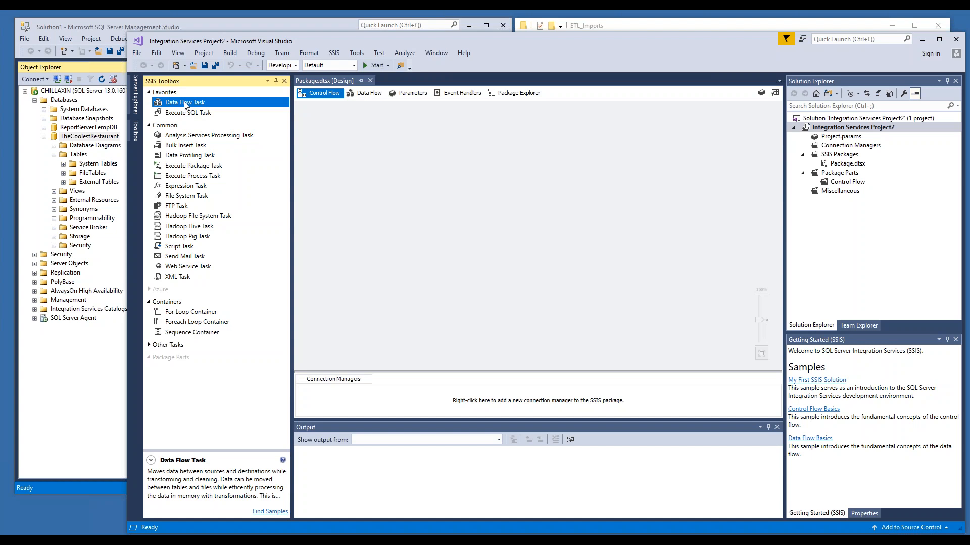
left_click_drag(188, 103, 366, 168)
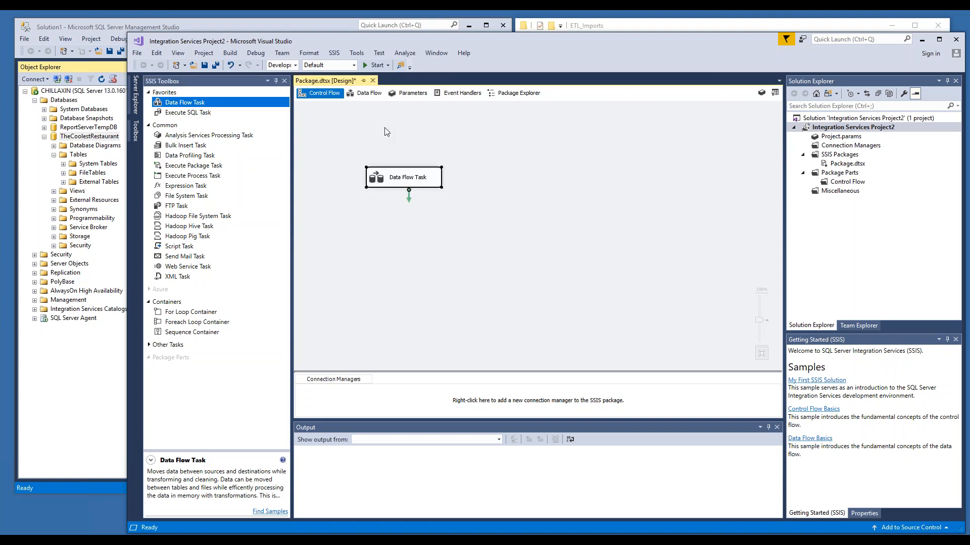
double_click(401, 179)
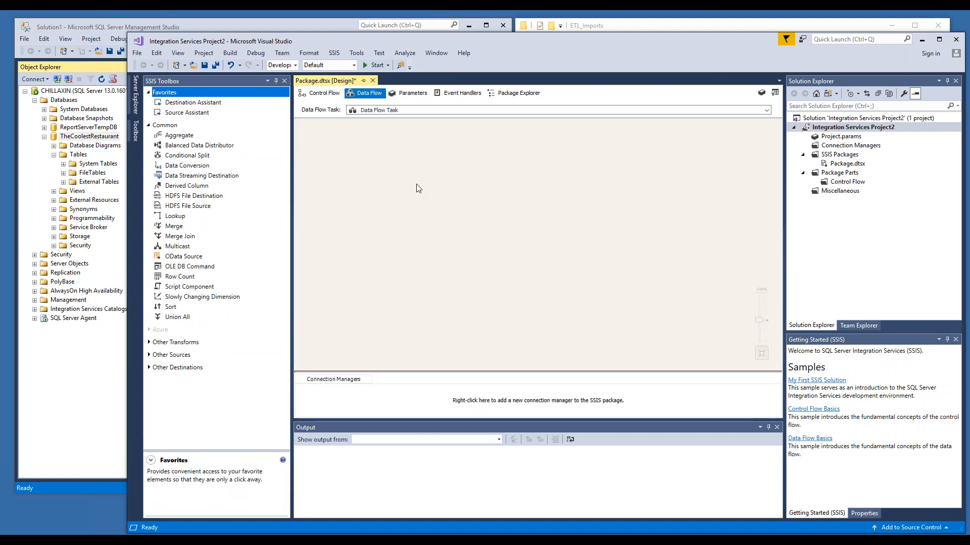
Step: Add a Source Assistant to the data flow with a Flat File source and a new connection manager
left_click(203, 114)
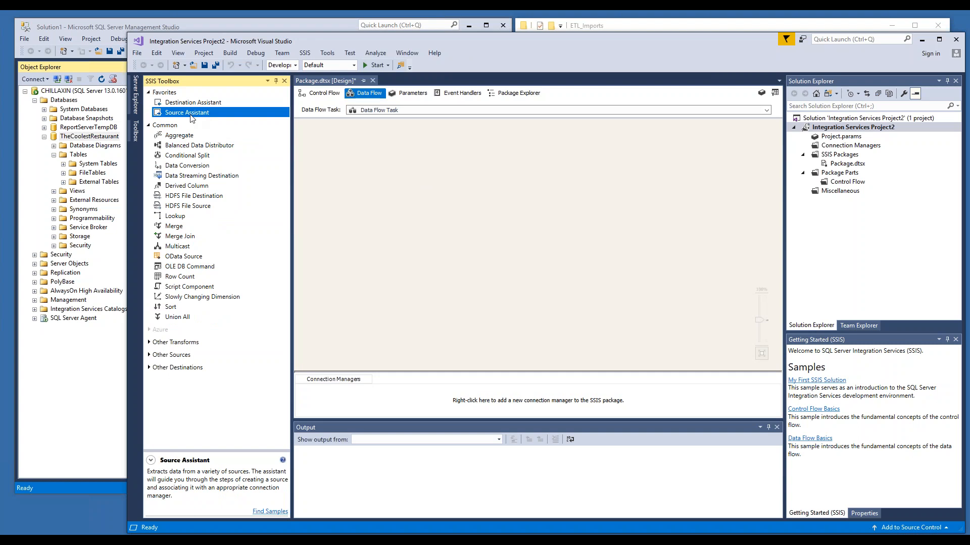
left_click_drag(191, 115, 422, 180)
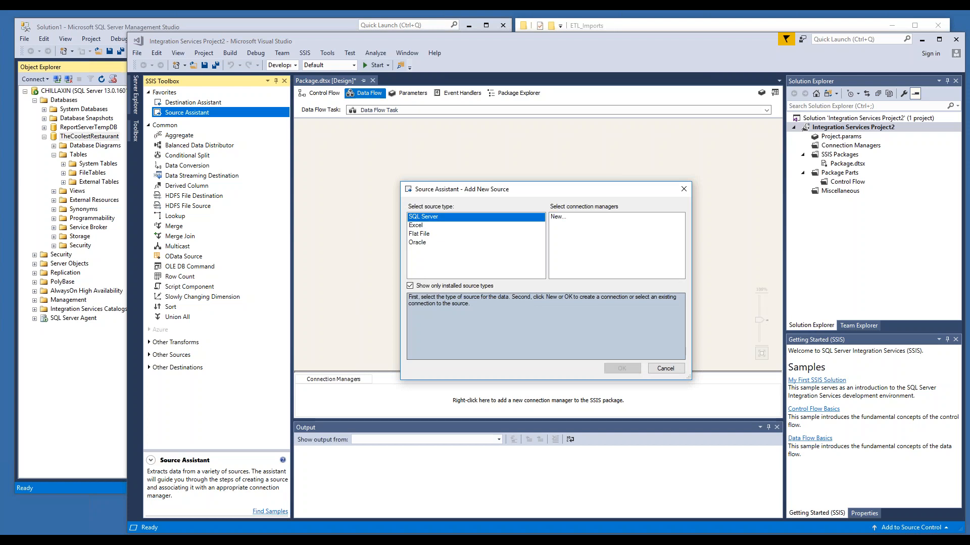
left_click(418, 235)
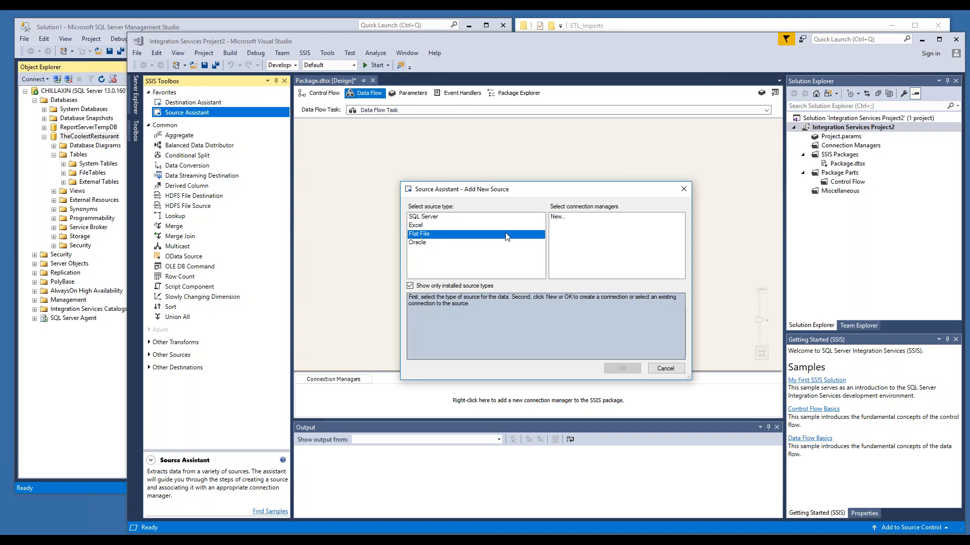
left_click(557, 217)
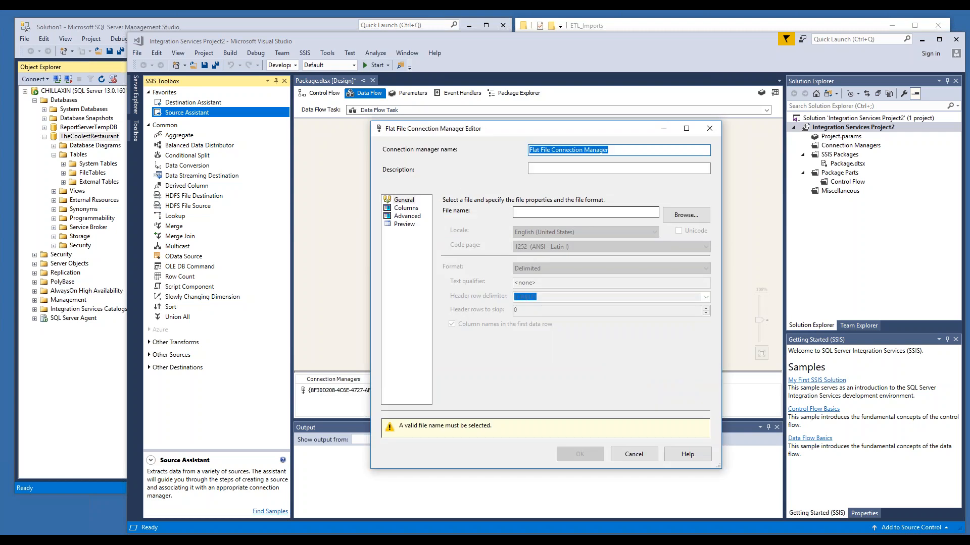
Step: Browse to C:\ETL_Imports, show CSV files, and select EmployeeHours01012018.csv as the file name
left_click(680, 217)
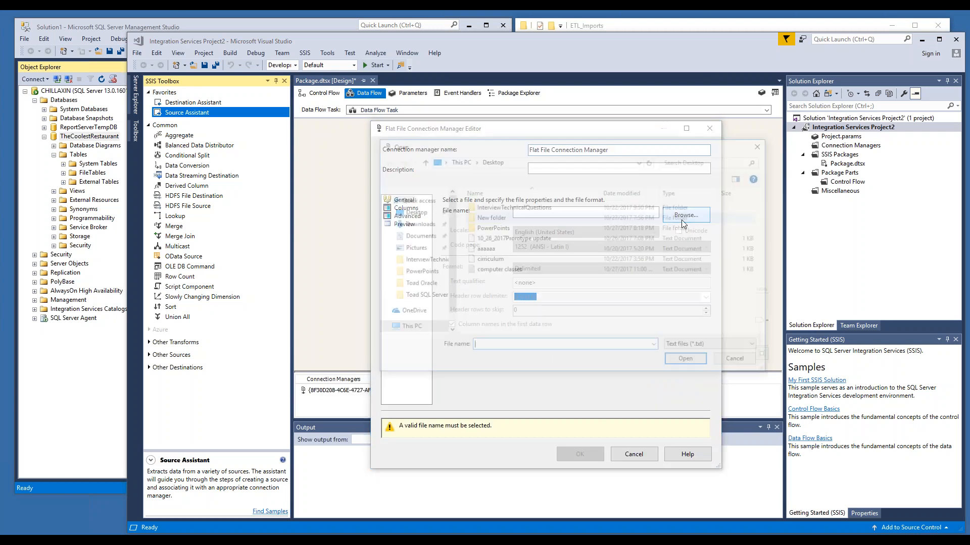
left_click(407, 328)
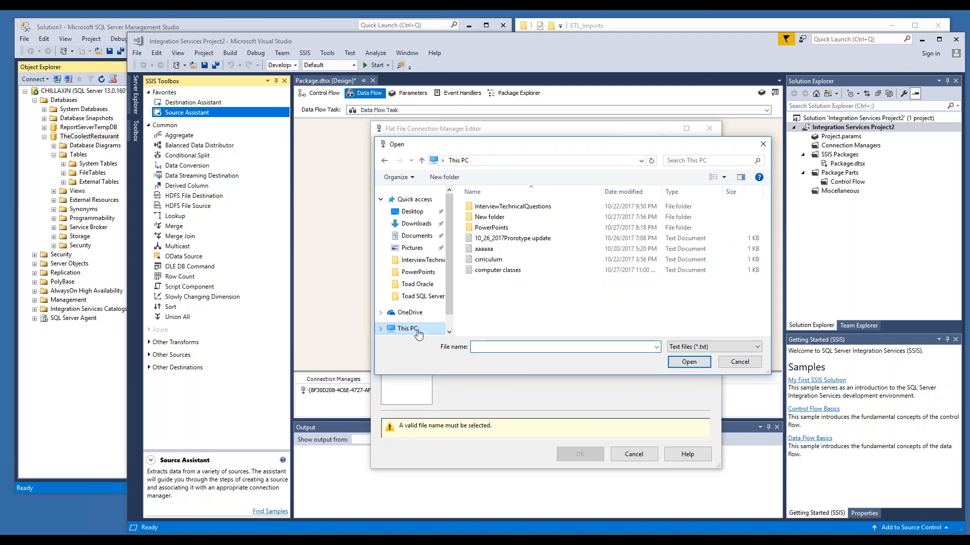
double_click(523, 318)
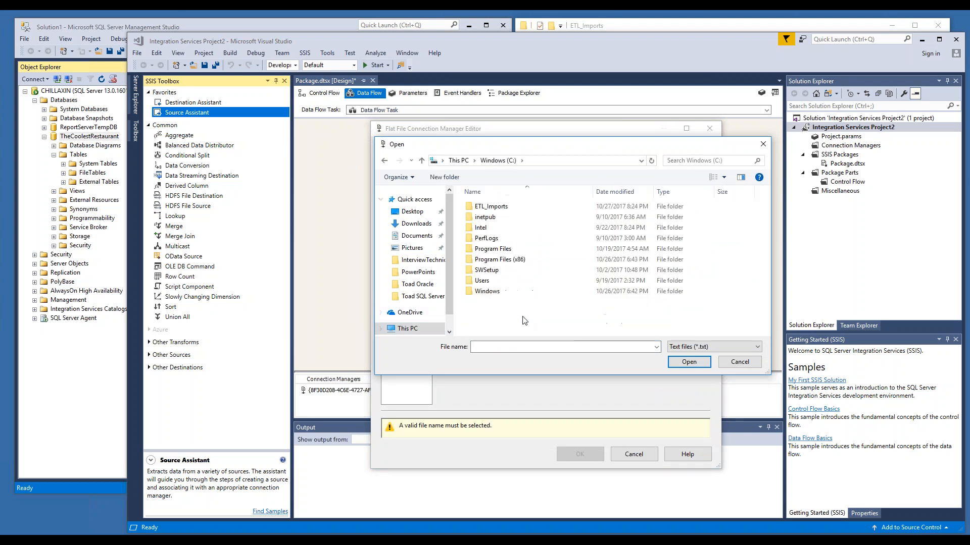
double_click(494, 210)
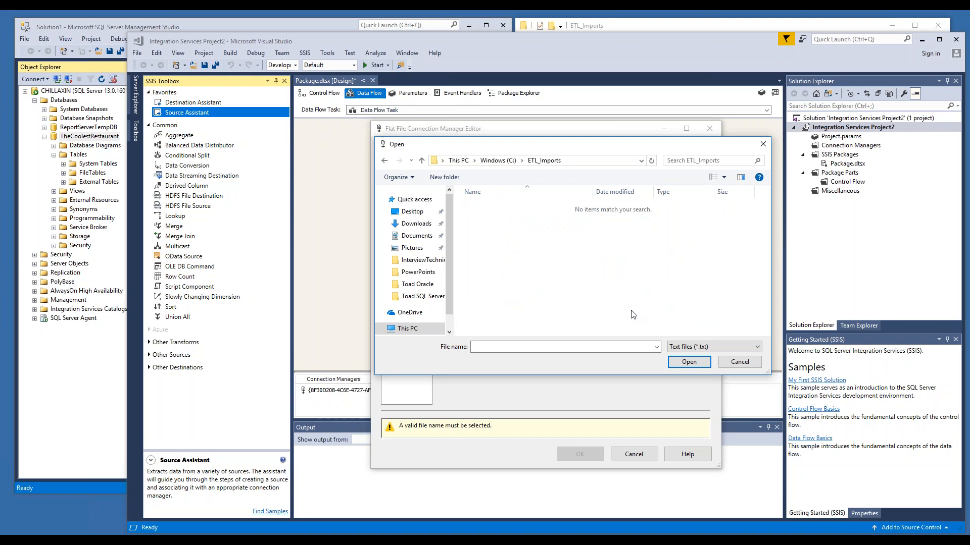
left_click(716, 348)
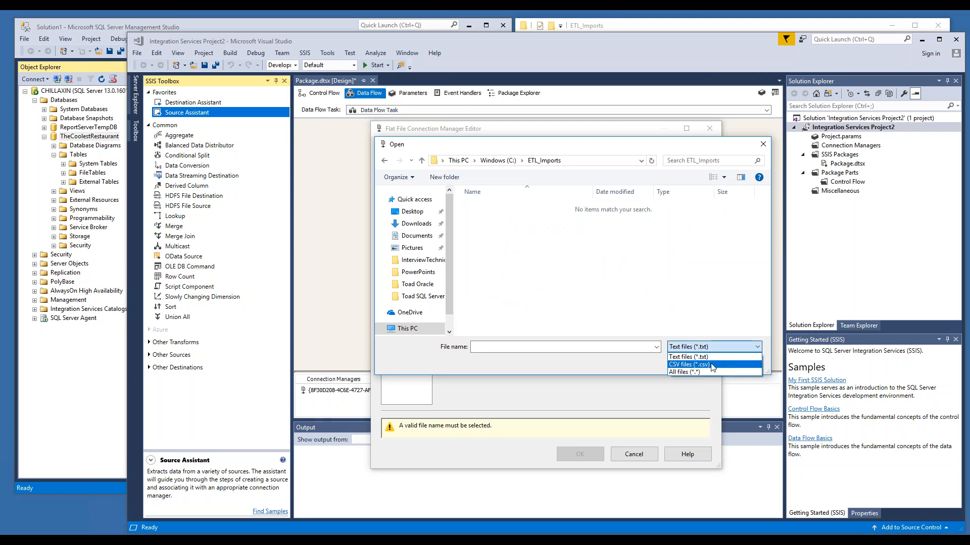
left_click(712, 363)
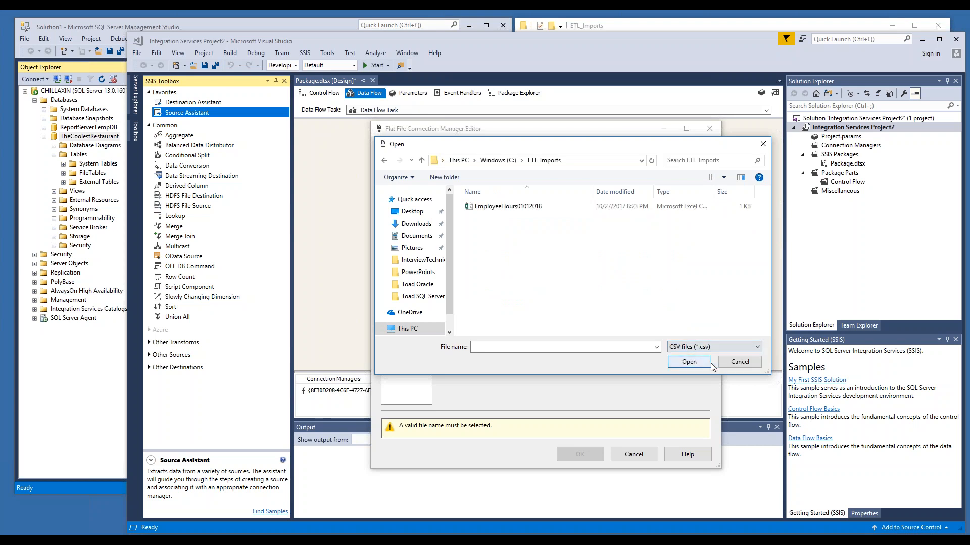
double_click(507, 206)
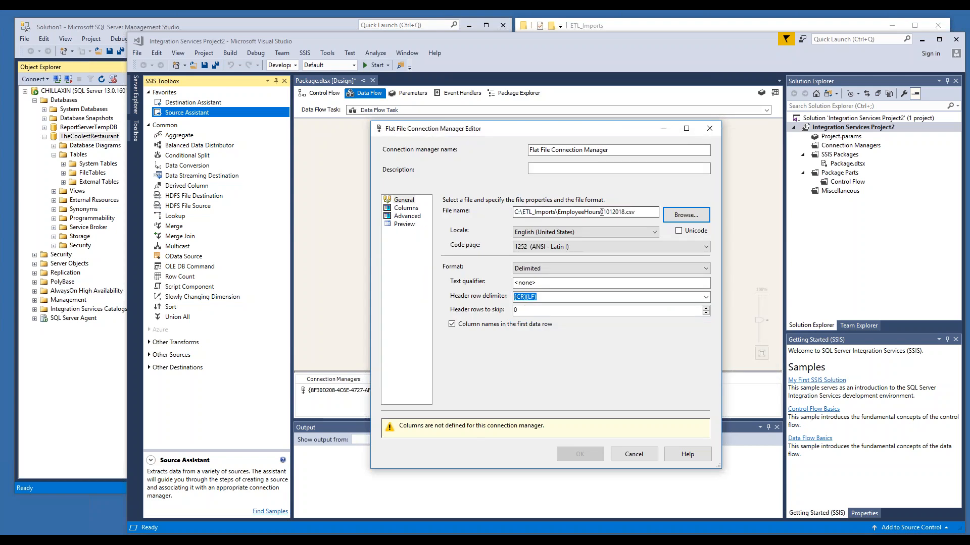
Step: Review the file's column preview and confirm the flat file connection manager
left_click(413, 210)
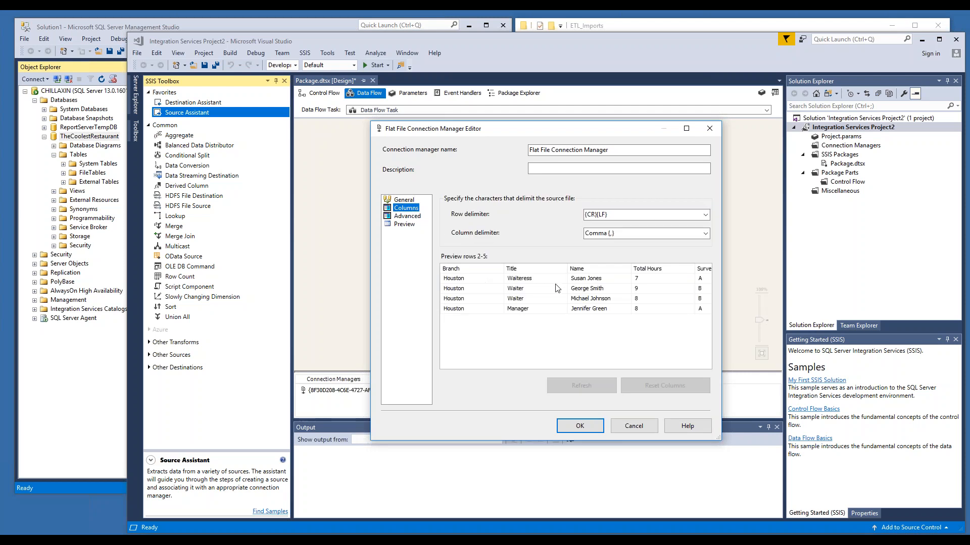
left_click_drag(504, 268, 480, 269)
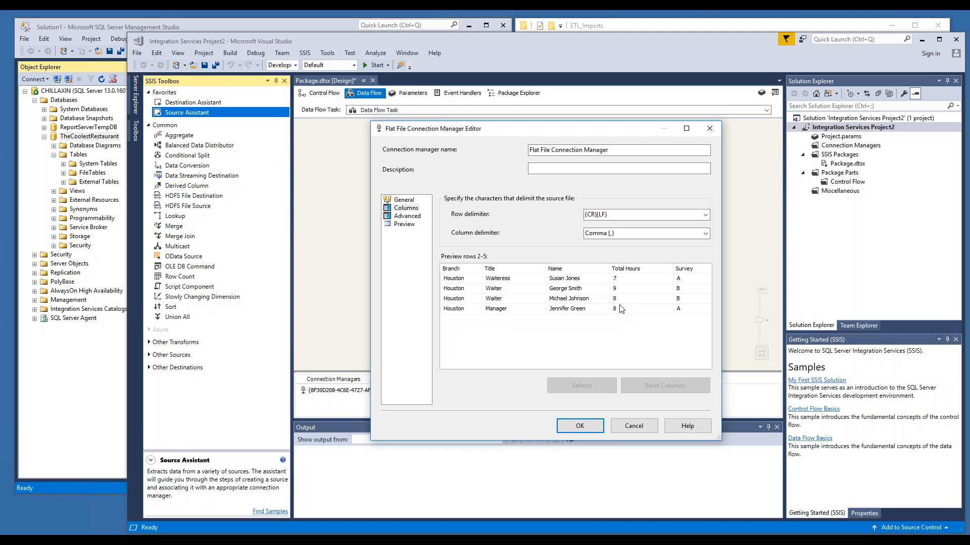
left_click(579, 426)
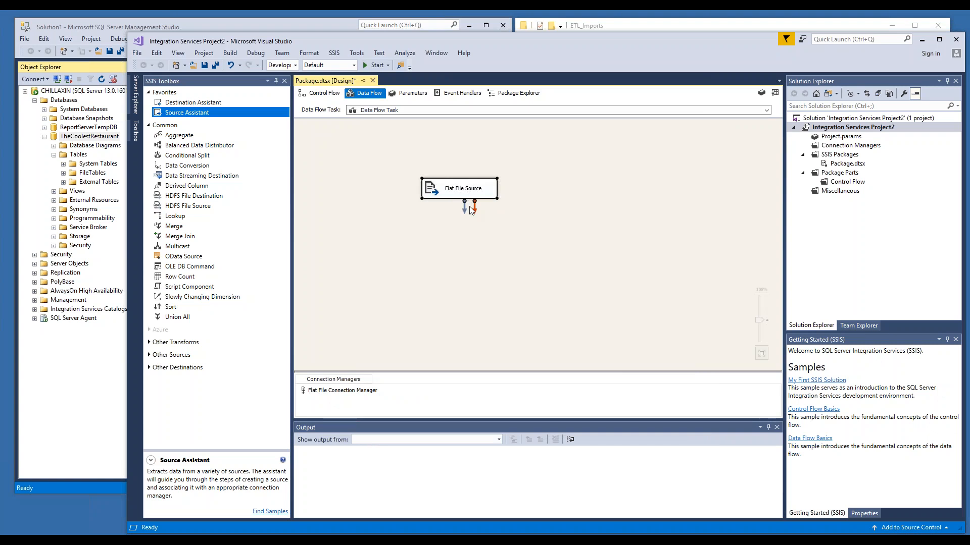
Step: Add a Destination Assistant with a SQL Server destination and a new connection
left_click(200, 104)
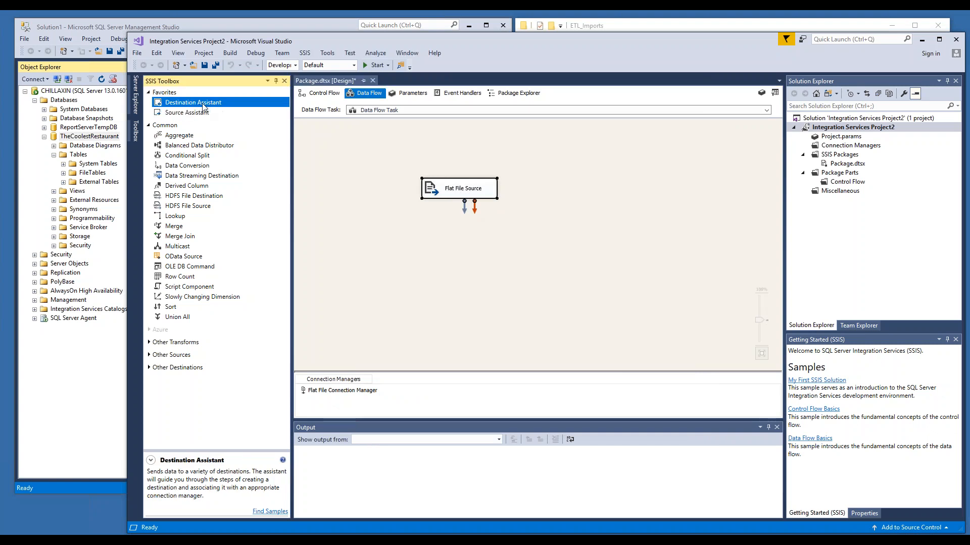
left_click_drag(202, 106, 452, 251)
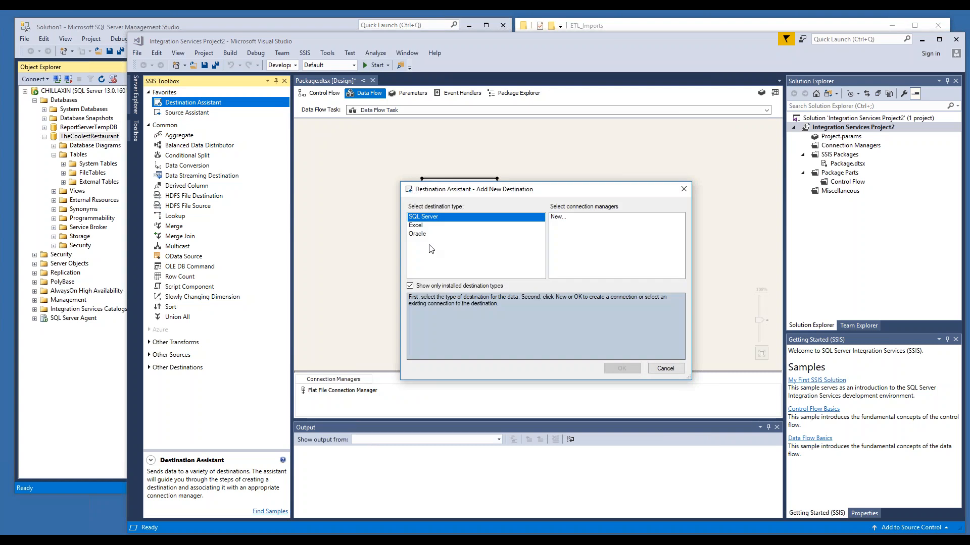
left_click(558, 219)
double_click(558, 218)
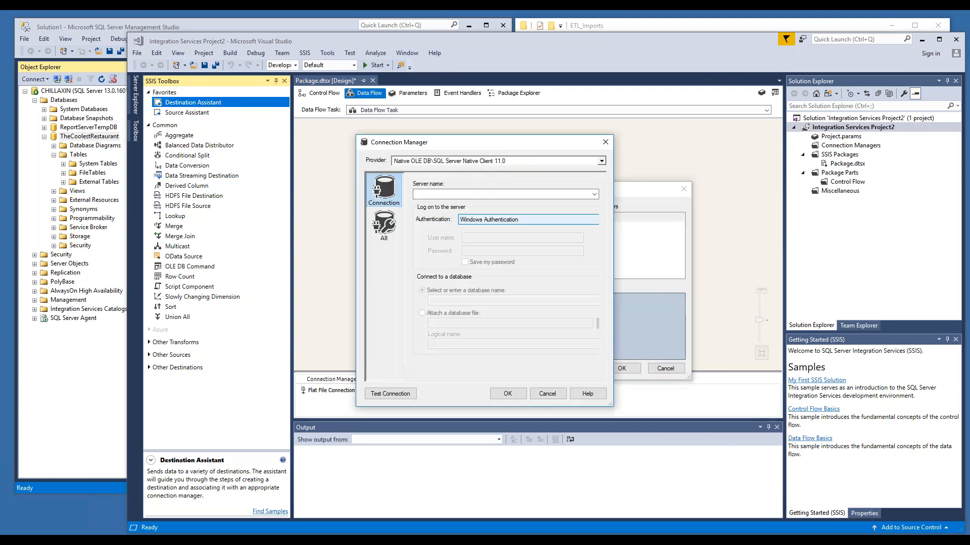
Step: Set the server name to Chillaxin, choose the TheCoolestRestaurant database, and confirm the connection manager
left_click(472, 194)
type("Chillaxin")
left_click_drag(612, 303, 671, 303)
left_click(647, 301)
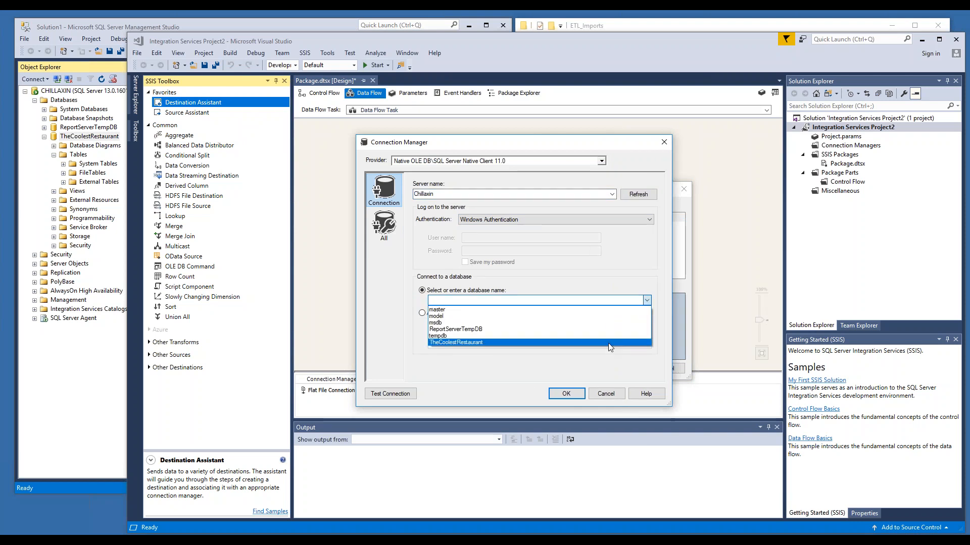
left_click(609, 343)
left_click(567, 394)
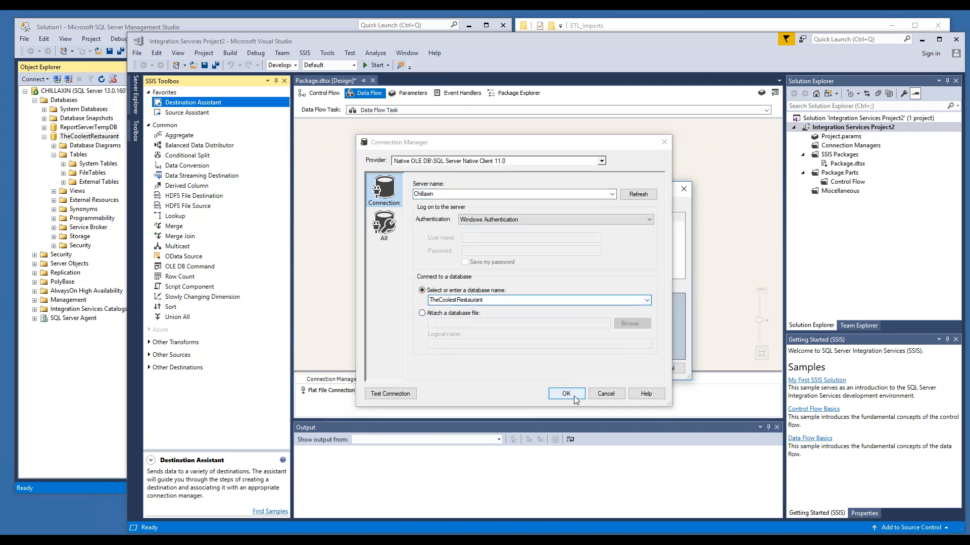
Step: Connect the Flat File Source output path to the OLE DB Destination
left_click(460, 191)
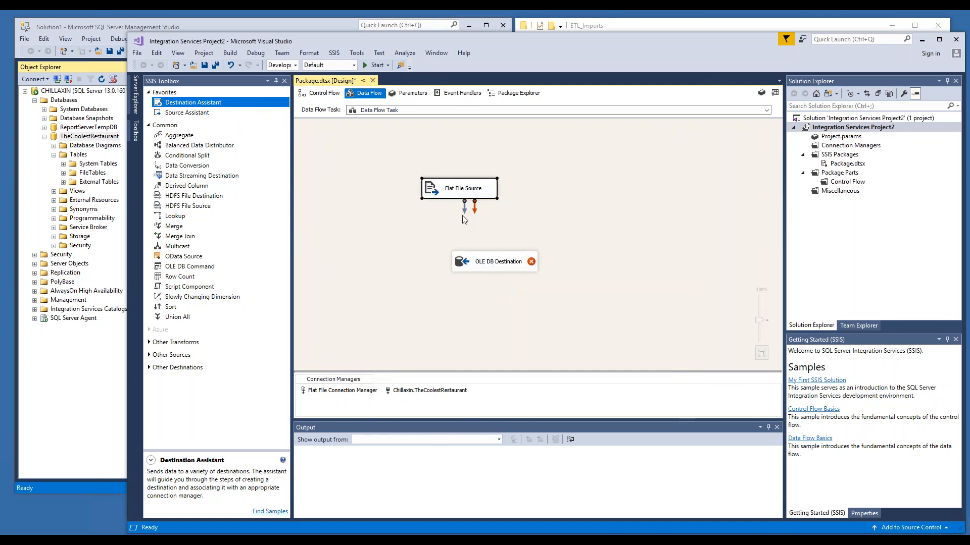
left_click_drag(466, 223, 466, 258)
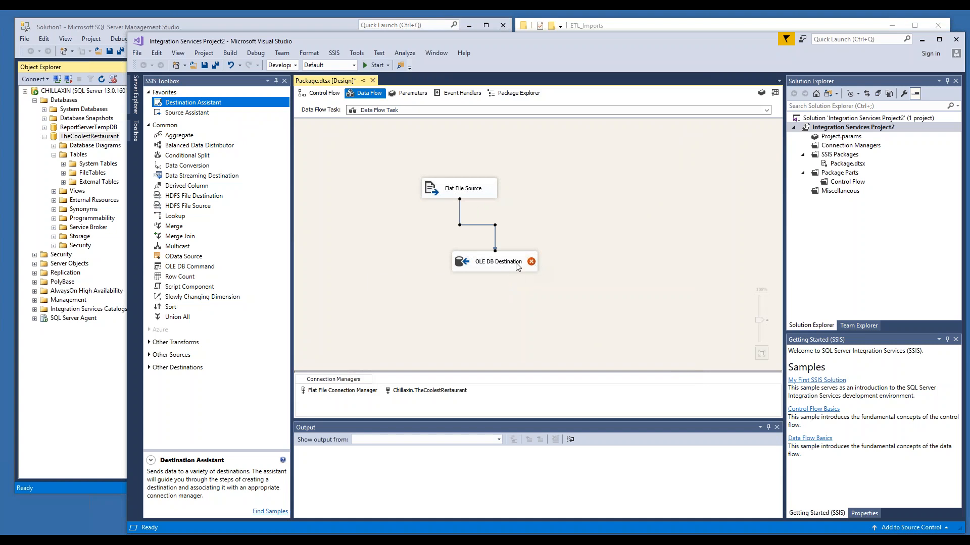
Step: Open the OLE DB Destination editor and create a new destination table named EmployeeInformation
mouse_move(497, 263)
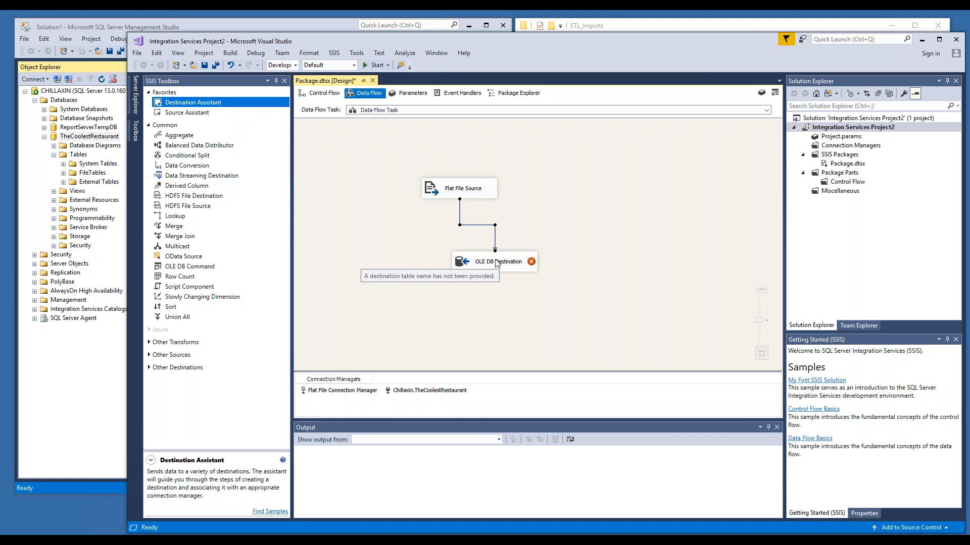
double_click(496, 262)
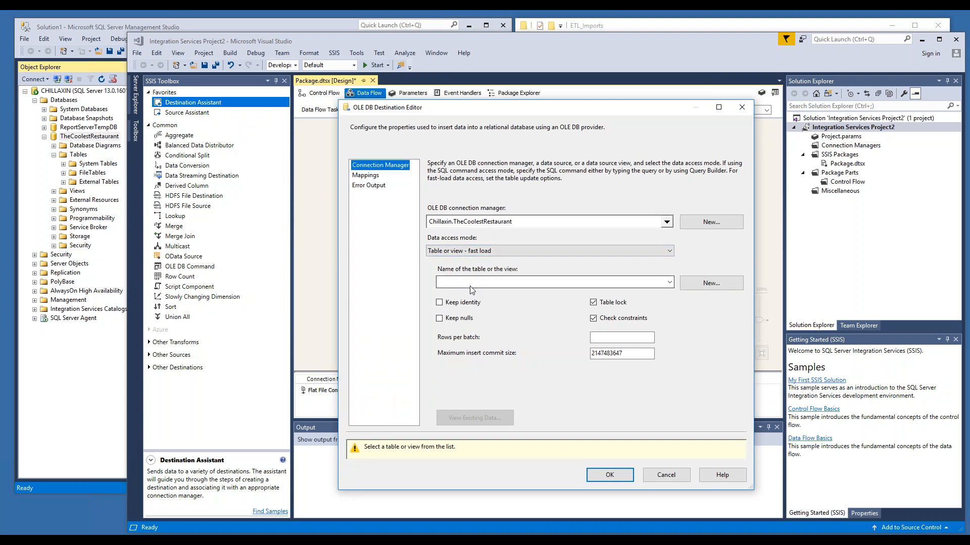
left_click(669, 283)
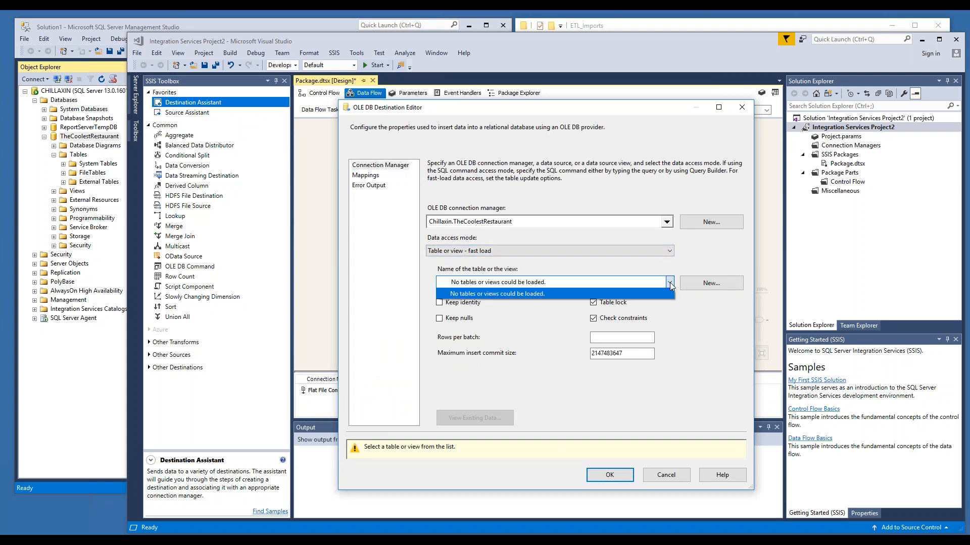
left_click(712, 282)
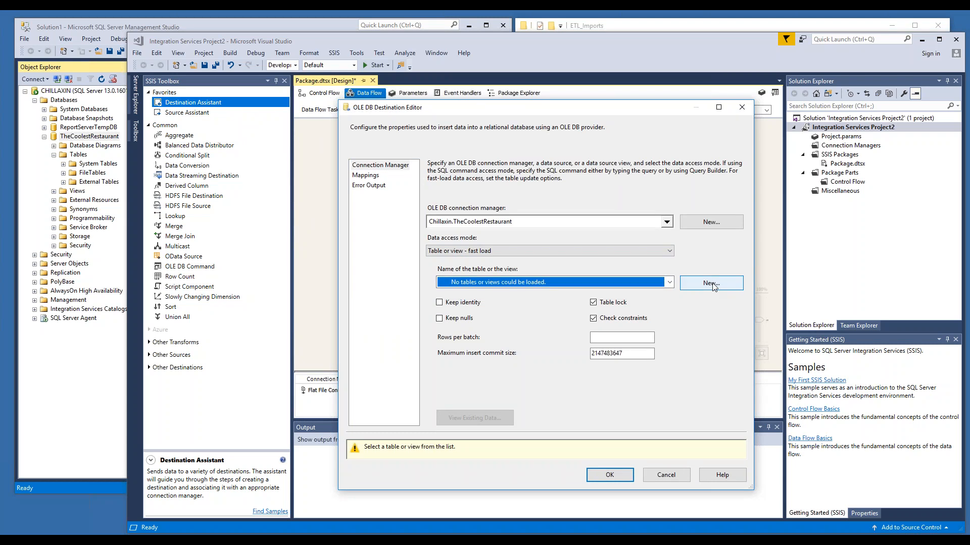
left_click(712, 283)
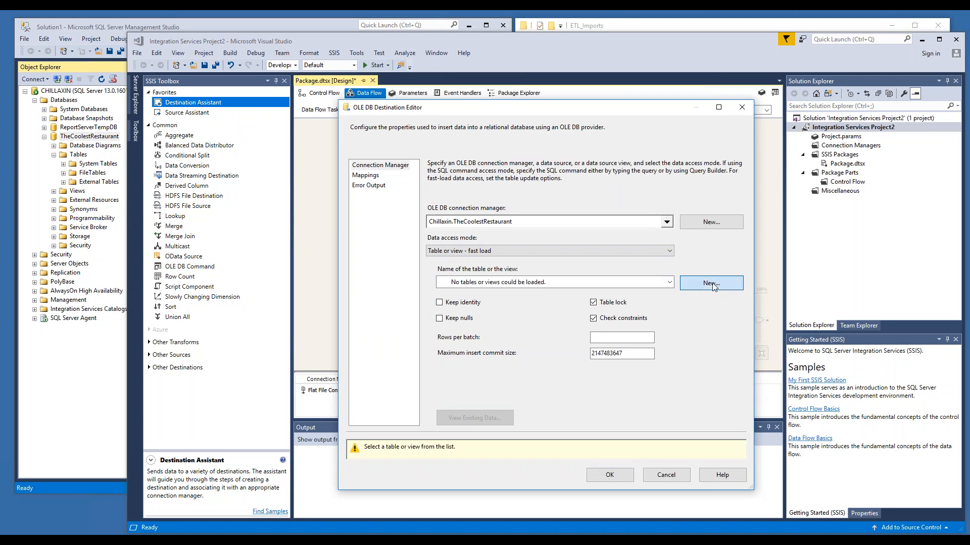
left_click(569, 266)
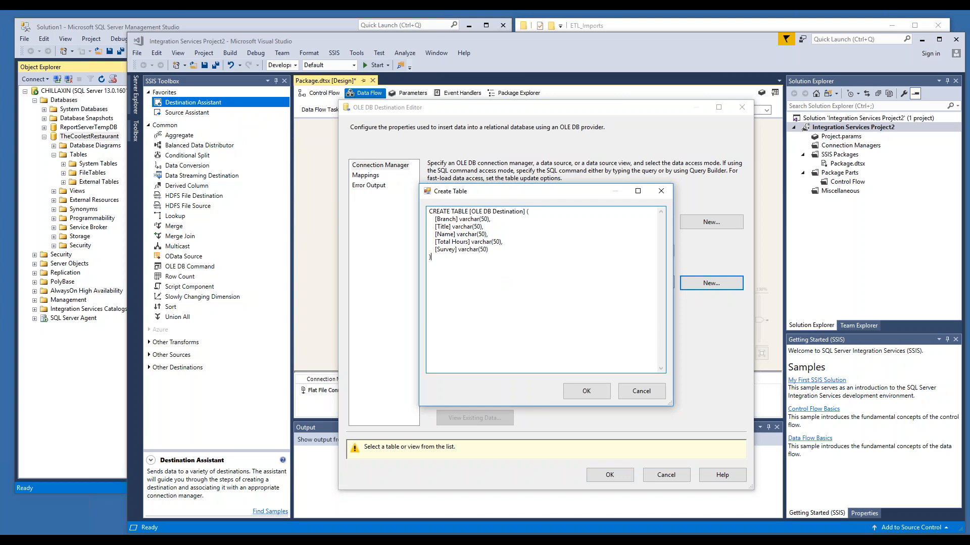
left_click_drag(430, 211, 469, 211)
left_click(472, 212)
left_click_drag(471, 213, 524, 214)
type("EmployeeInformation")
left_click(586, 395)
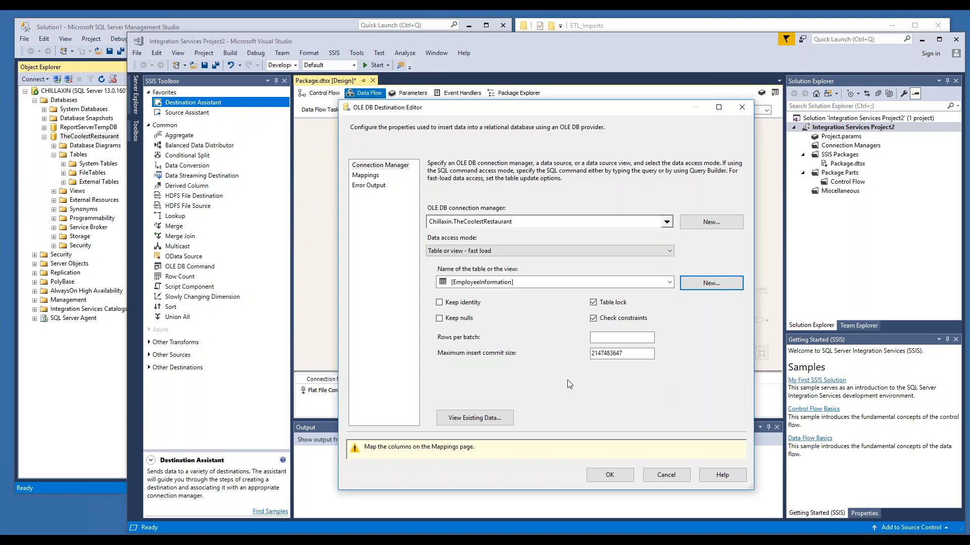
Step: Review the column mappings and confirm the destination editor
left_click(364, 176)
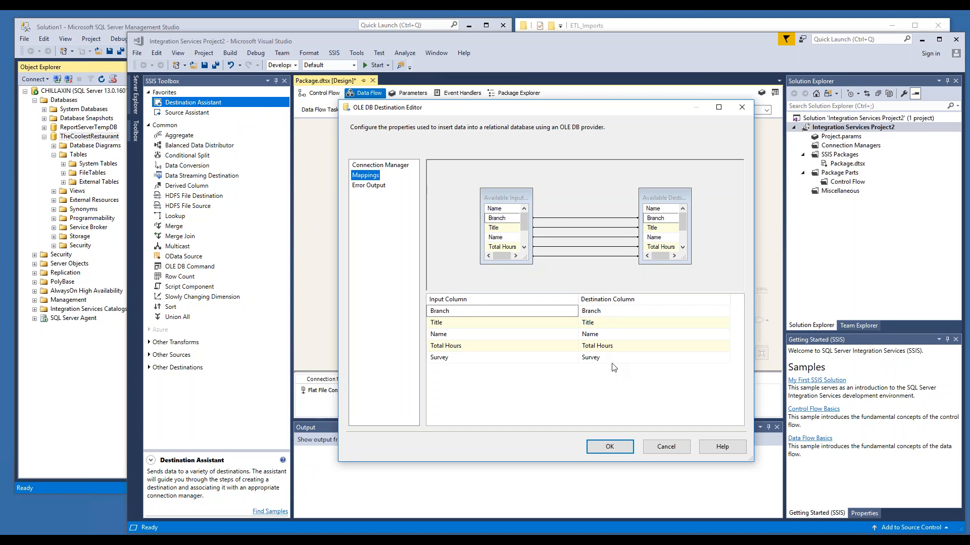
left_click(610, 447)
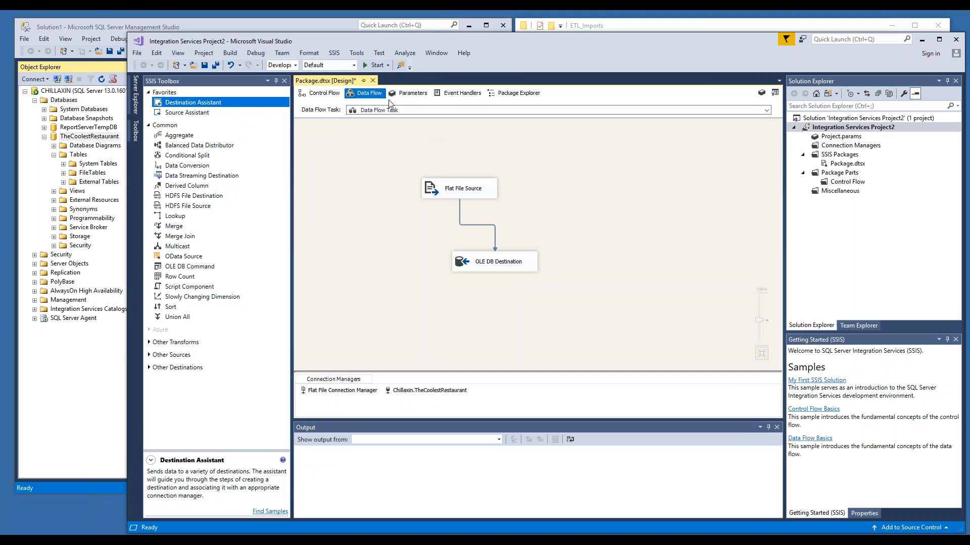
Step: Run the package and stop debugging once it finishes
left_click(376, 65)
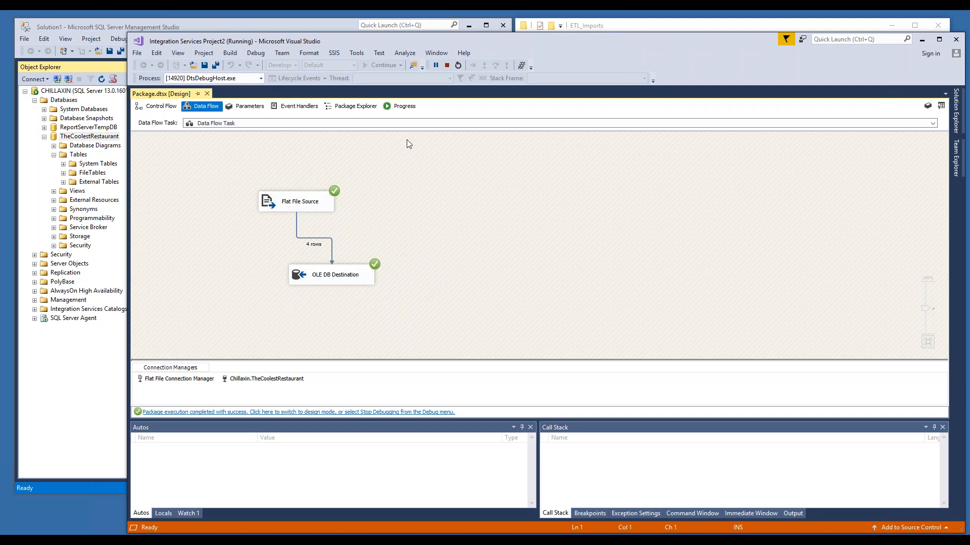
left_click(446, 65)
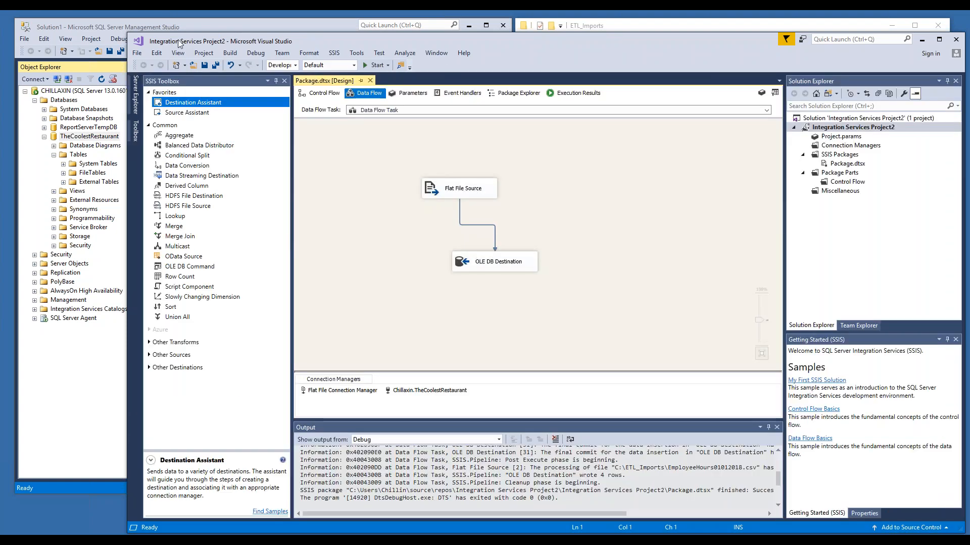
Step: Switch to Management Studio and refresh the TheCoolestRestaurant Tables folder
left_click(84, 28)
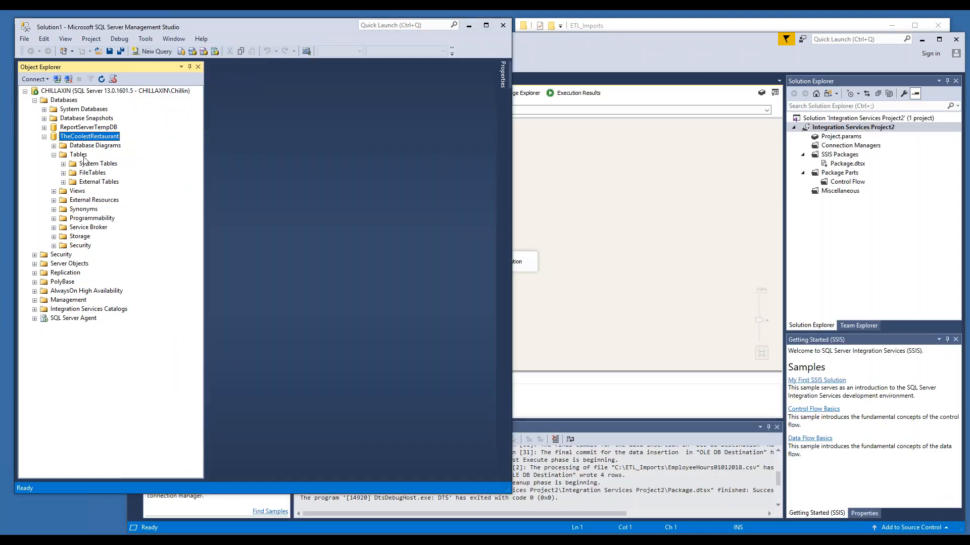
right_click(74, 156)
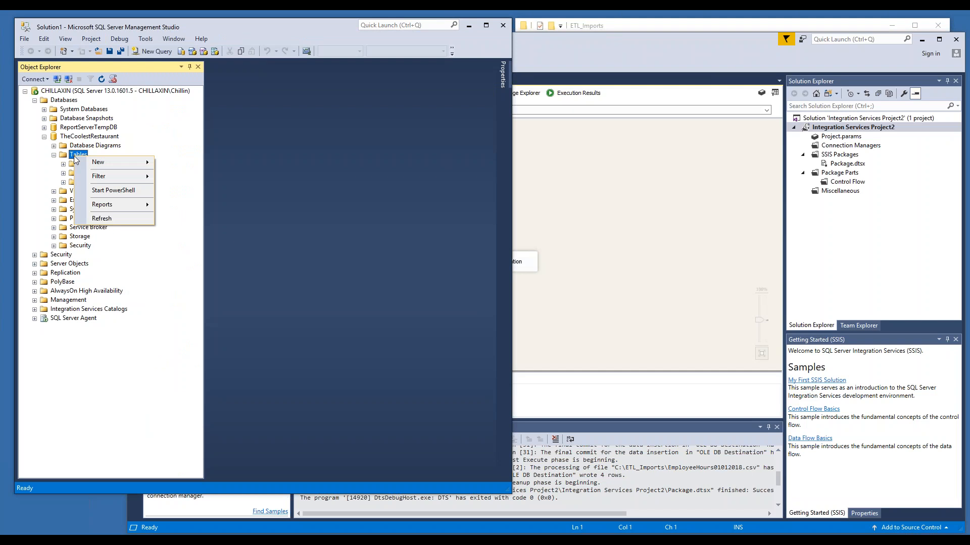
left_click(112, 218)
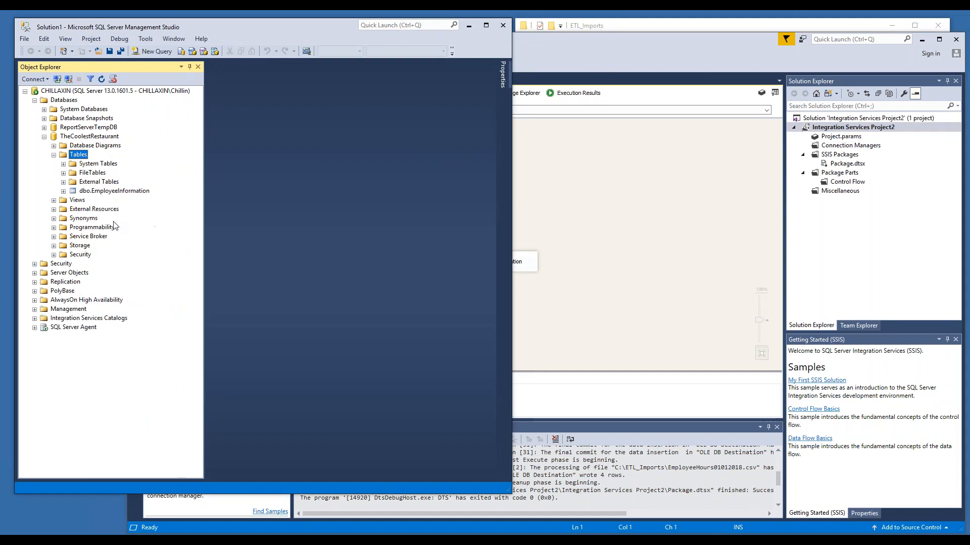
Step: Query the top 1000 rows of dbo.EmployeeInformation, then return to Visual Studio
left_click(135, 193)
right_click(135, 192)
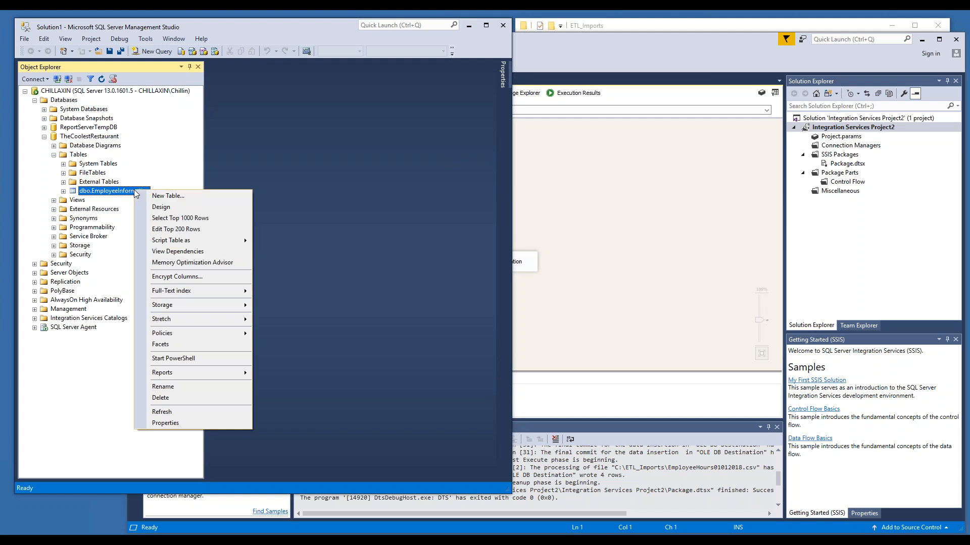
left_click(170, 218)
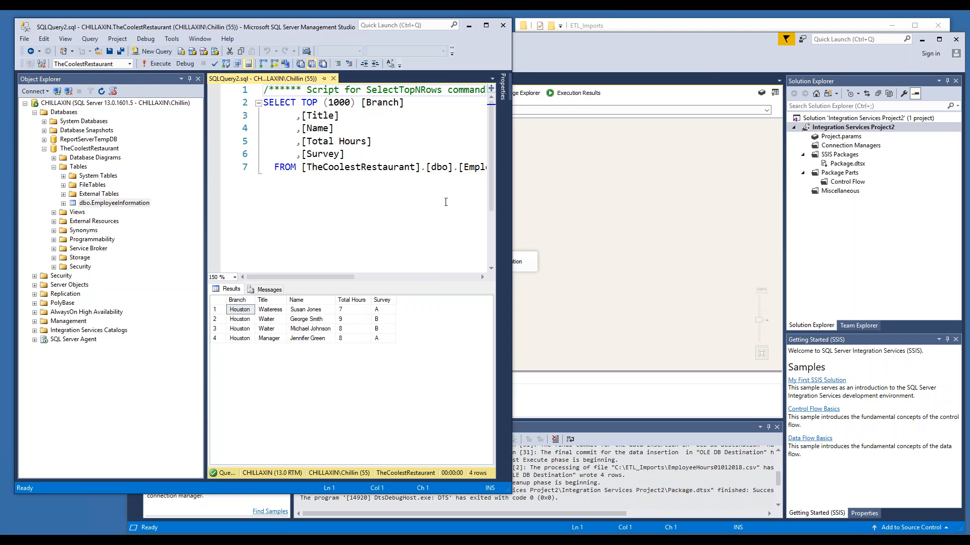
left_click(591, 190)
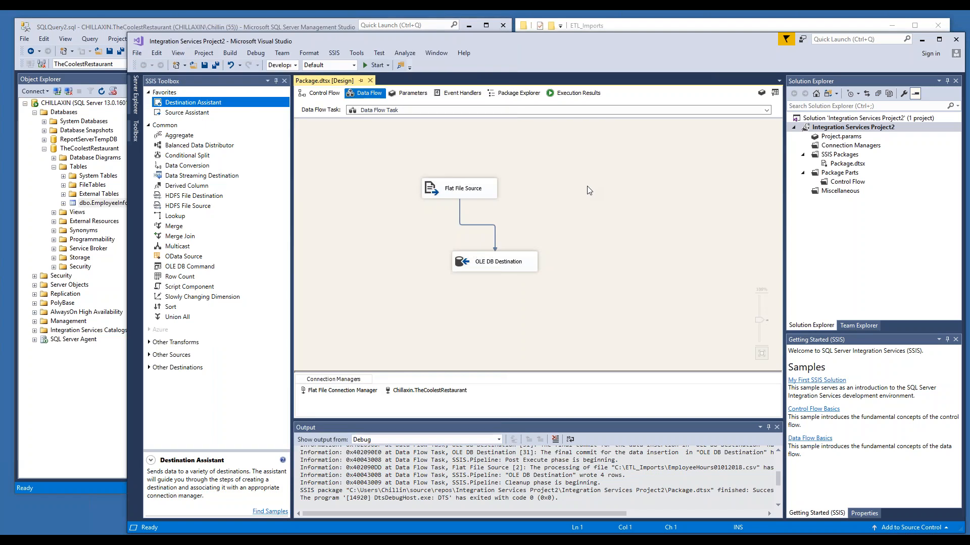